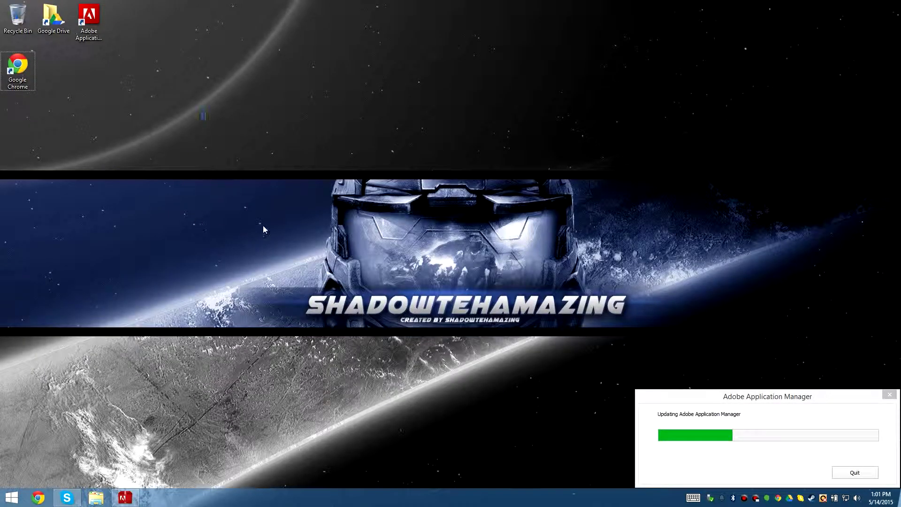
Rearrange the desktop windows, bring the Adobe updater dialog forward, and click the Norton tray icon
mouse_move(202, 110)
left_mouse_down()
mouse_move(714, 358)
mouse_move(722, 397)
mouse_move(432, 373)
left_mouse_up()
mouse_move(701, 389)
left_mouse_down()
mouse_move(201, 105)
mouse_move(211, 136)
mouse_move(646, 170)
left_mouse_up()
left_click_drag(191, 40, 676, 352)
left_click_drag(728, 377, 193, 91)
left_click(709, 404)
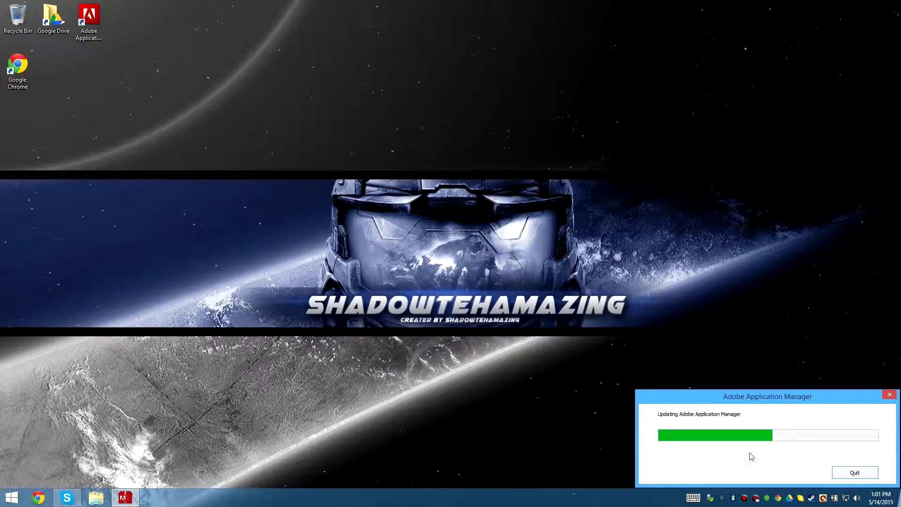
left_click(824, 501)
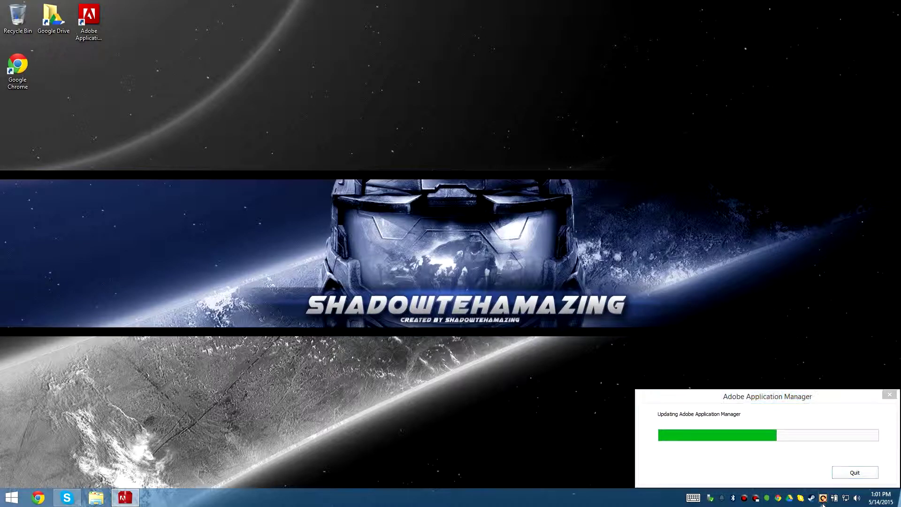
left_click(824, 502)
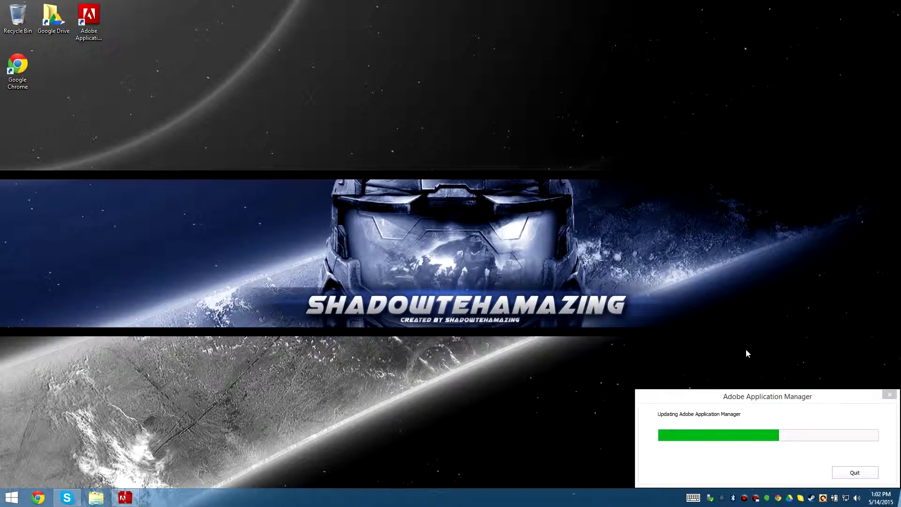
Search Google for quicktime in Chrome, then launch Photoshop CS6 from the Start screen
left_click(12, 499)
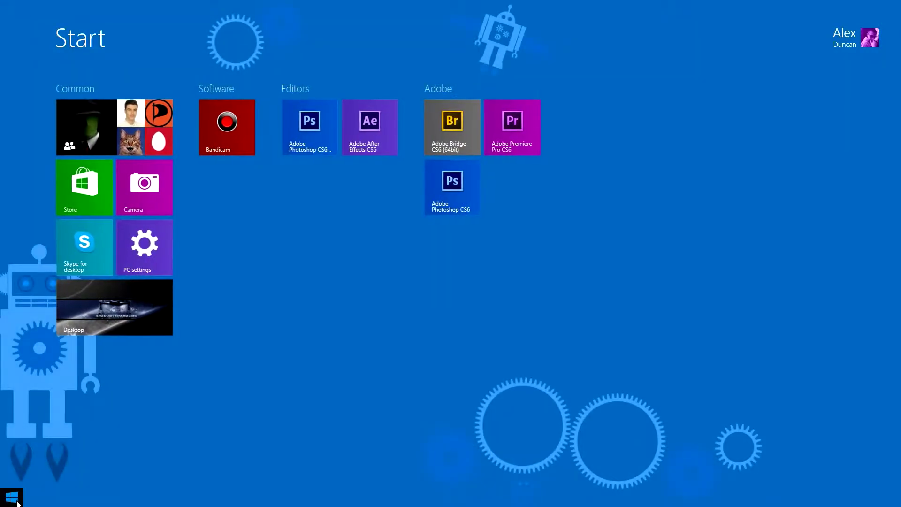
mouse_move(282, 282)
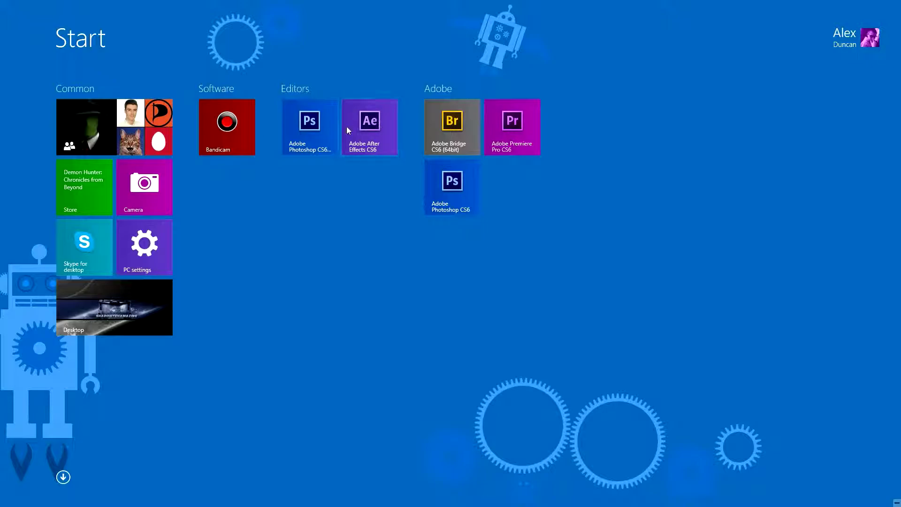
left_click(382, 147)
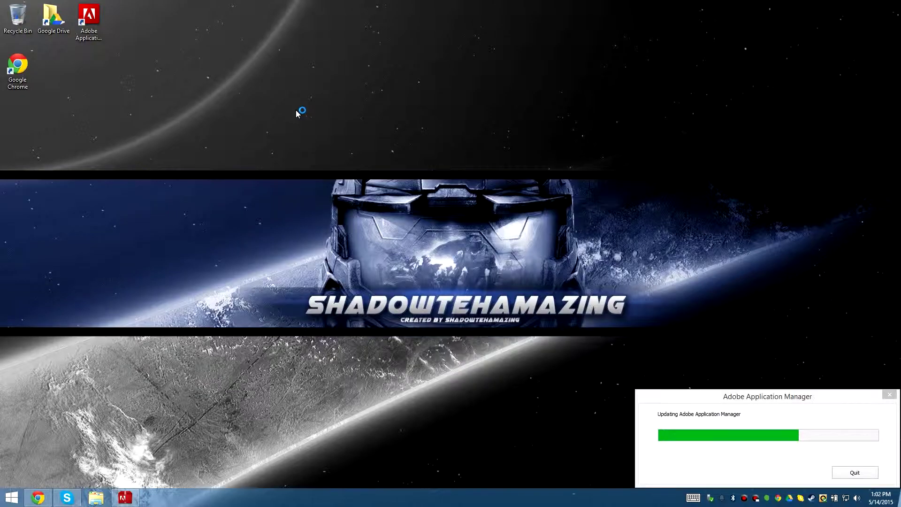
key("ctrl+l")
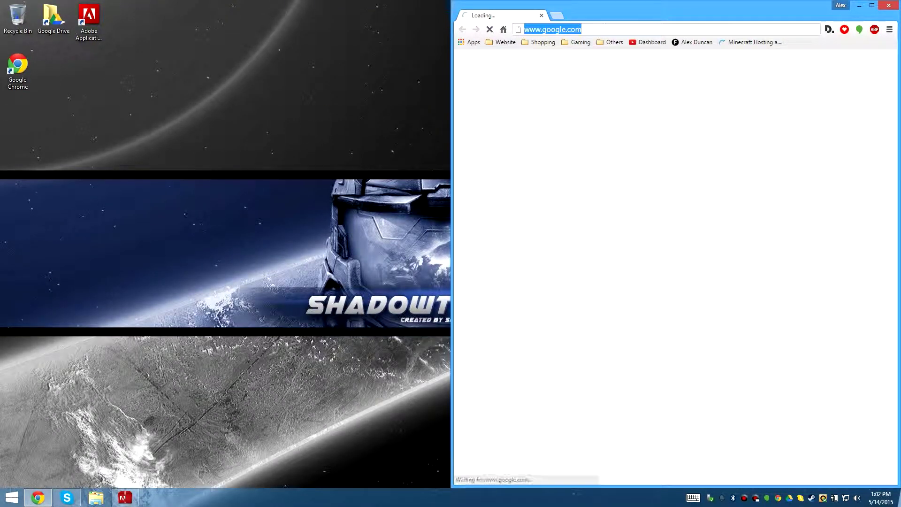
type("quicktime")
key("Return")
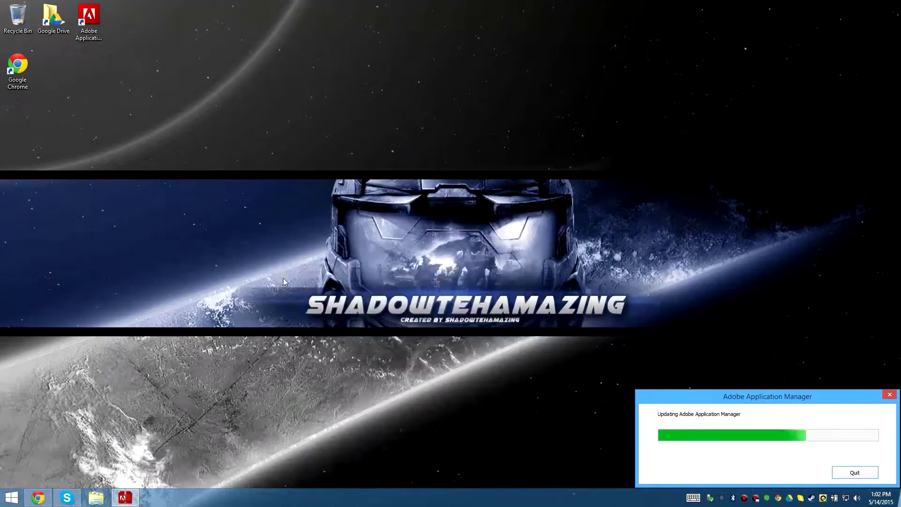
key("super")
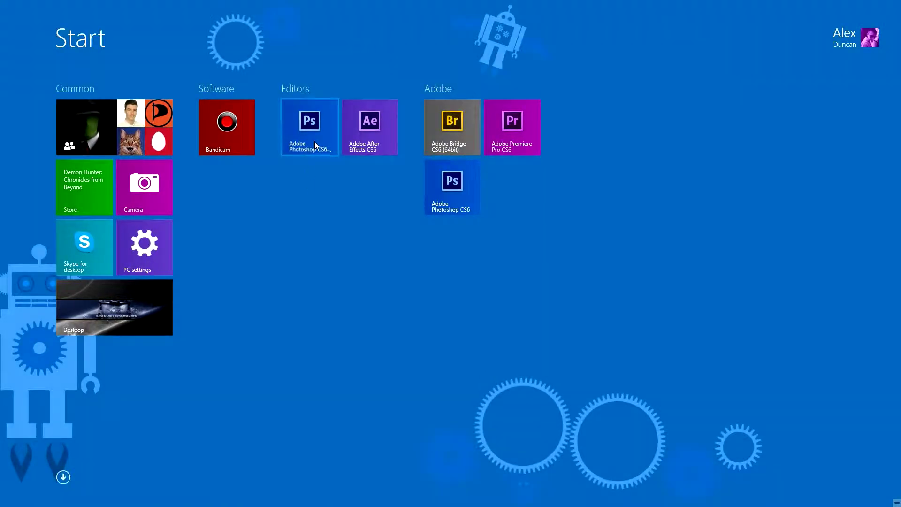
key("super")
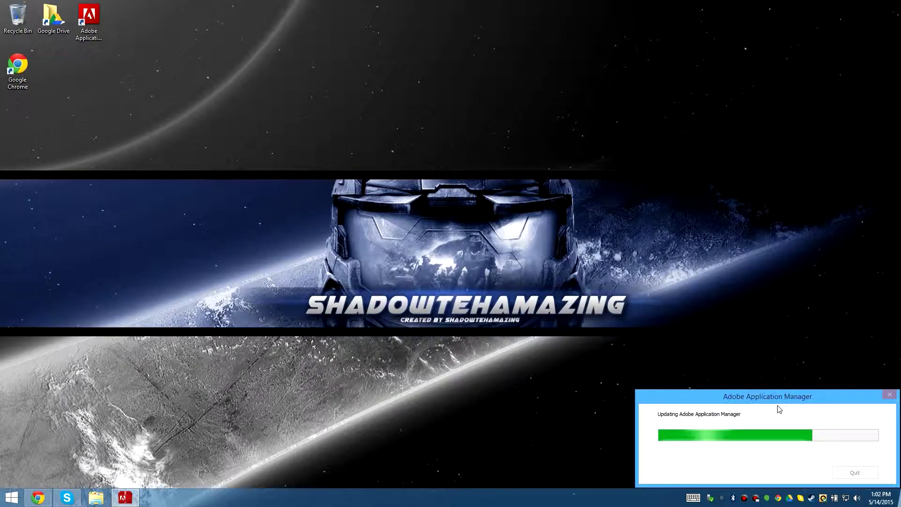
Move the updater dialog aside, then restore and re-maximize the Photoshop window
mouse_move(795, 403)
left_mouse_down()
mouse_move(701, 375)
mouse_move(788, 399)
left_mouse_up()
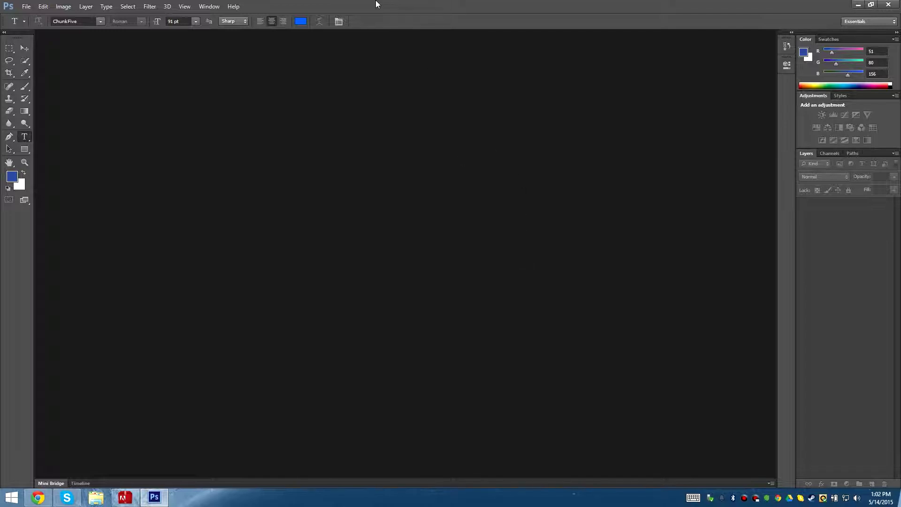
left_click(856, 5)
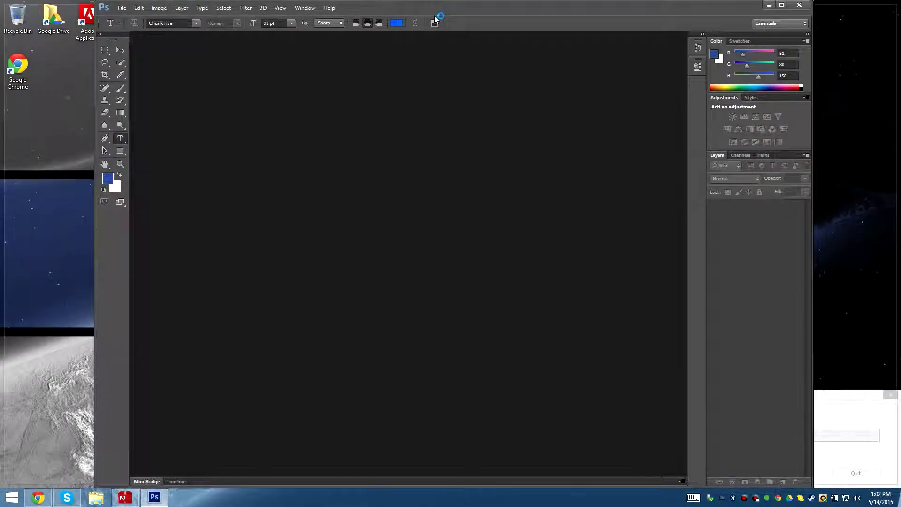
left_click_drag(526, 483, 331, 1)
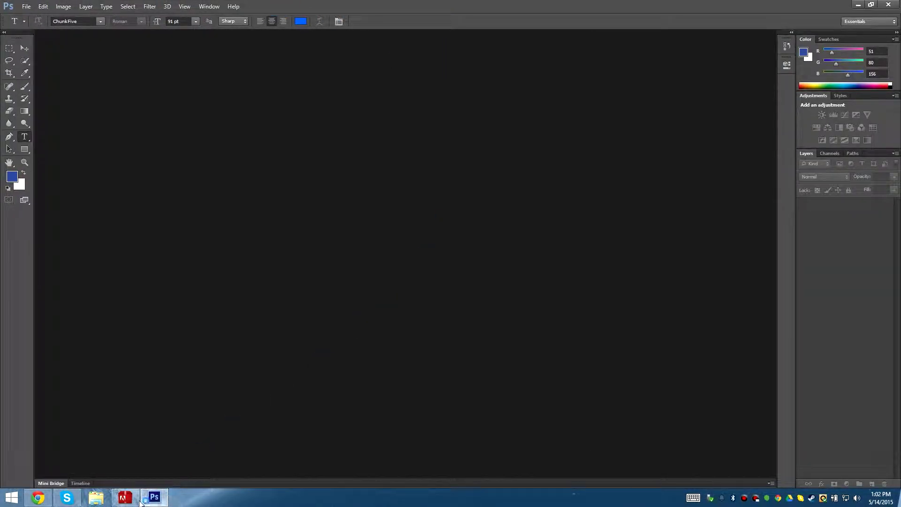
Run Help > Updates, then minimize Photoshop to reveal the Application Manager Updates window
left_click(234, 5)
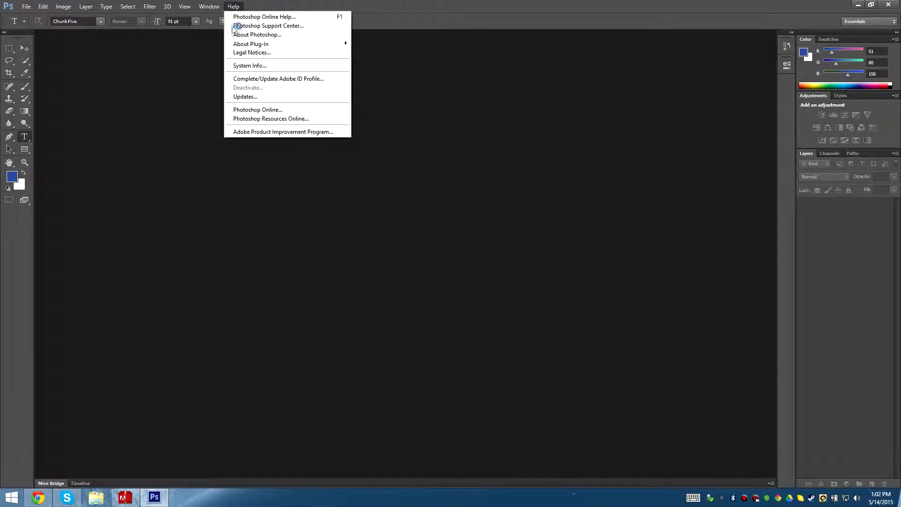
left_click(240, 98)
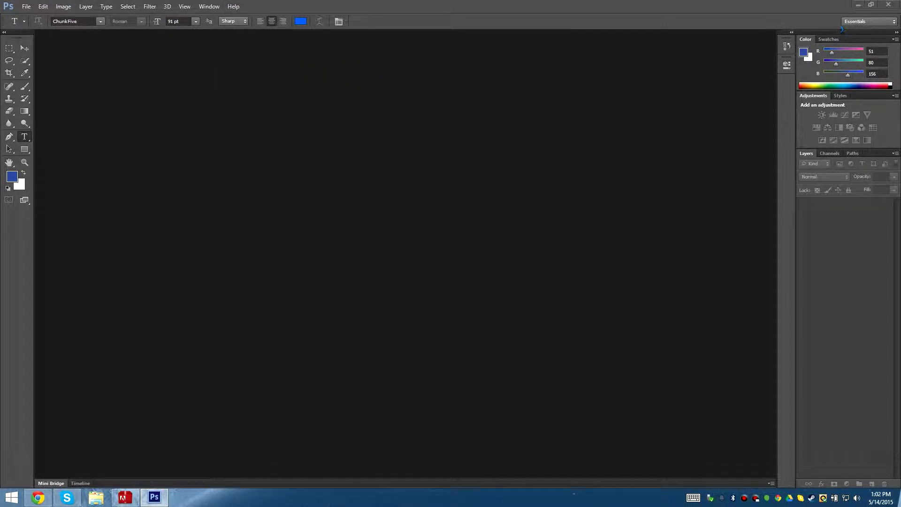
left_click(858, 4)
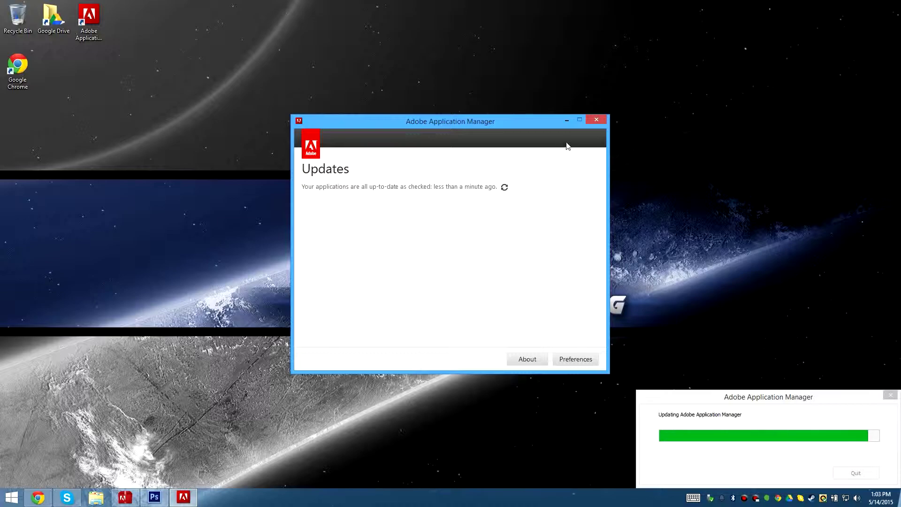
Close the Adobe Application Manager Updates window with its red X button
left_click(595, 121)
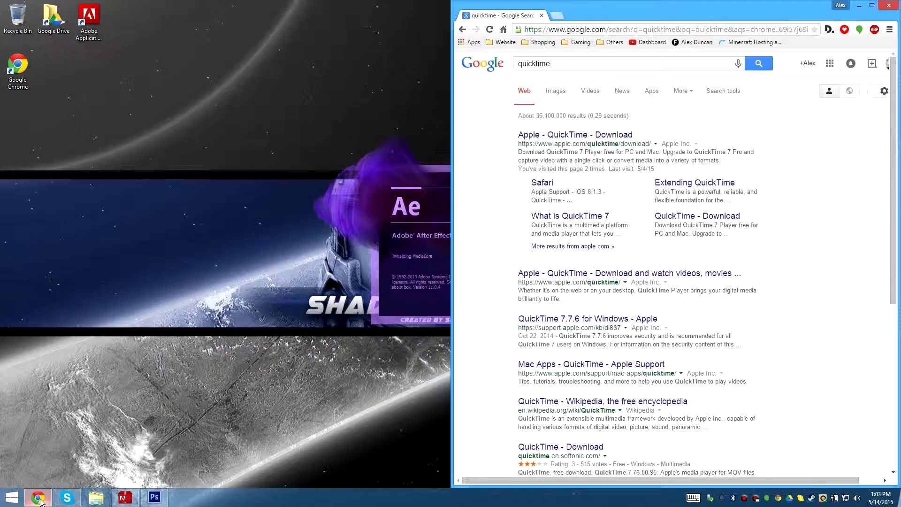
Restore and minimize Chrome, OK the After Effects QuickTime warning, and click Download Now for QuickTime 7
left_click(39, 499)
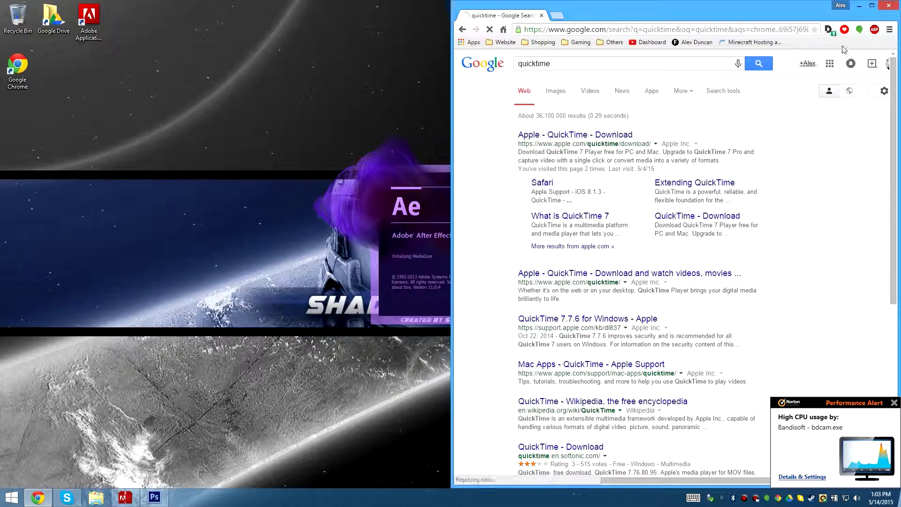
left_click(860, 5)
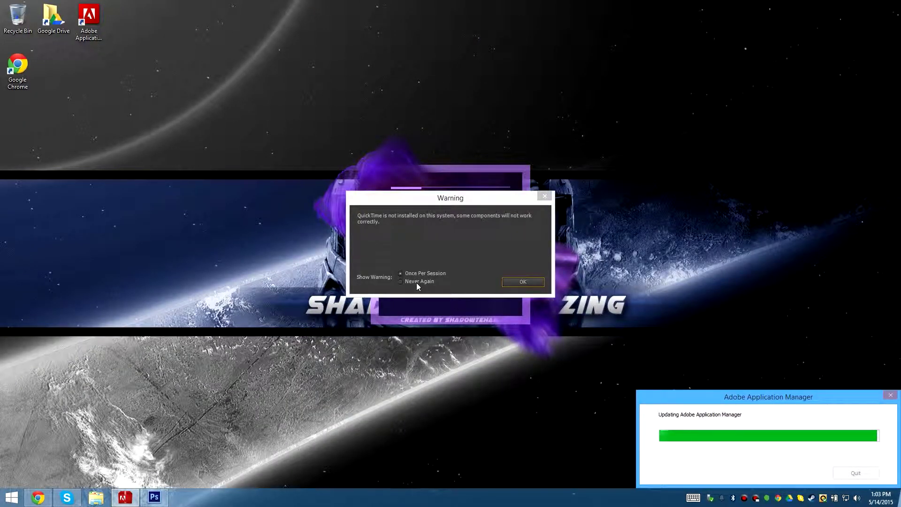
left_click(417, 283)
left_click(522, 282)
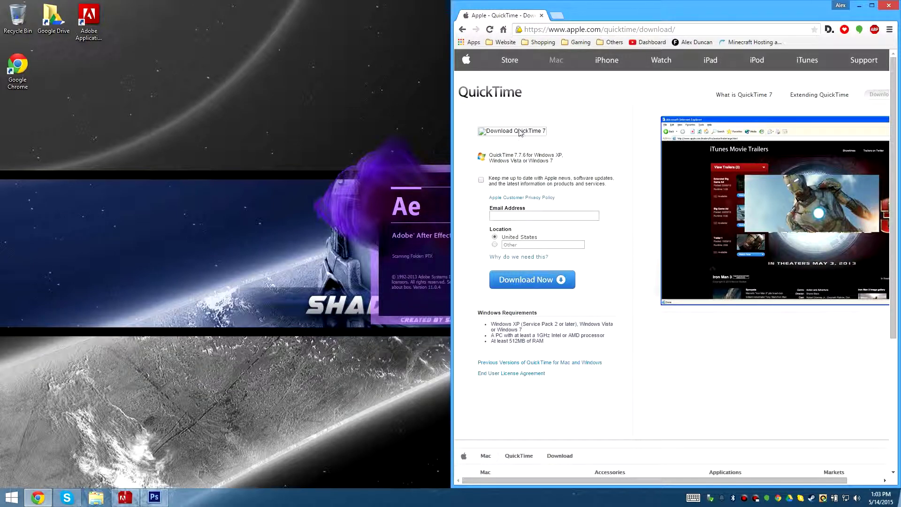
left_click(529, 284)
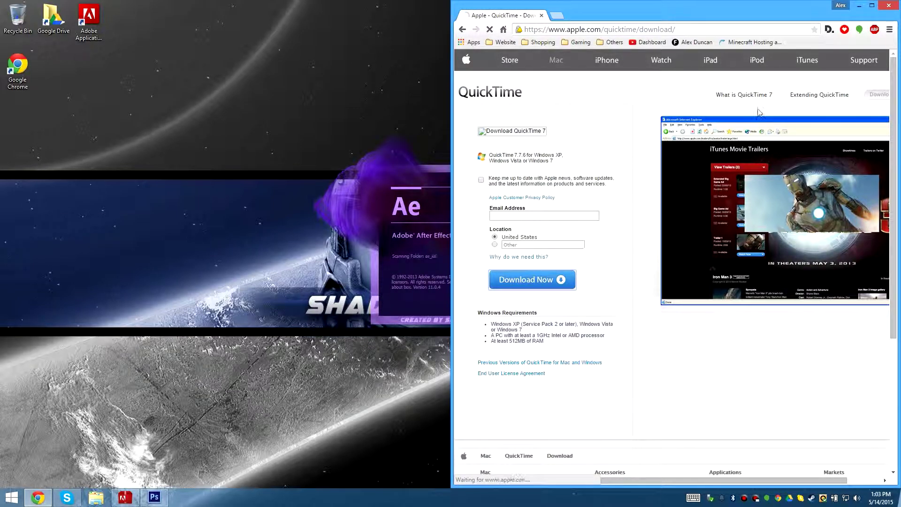